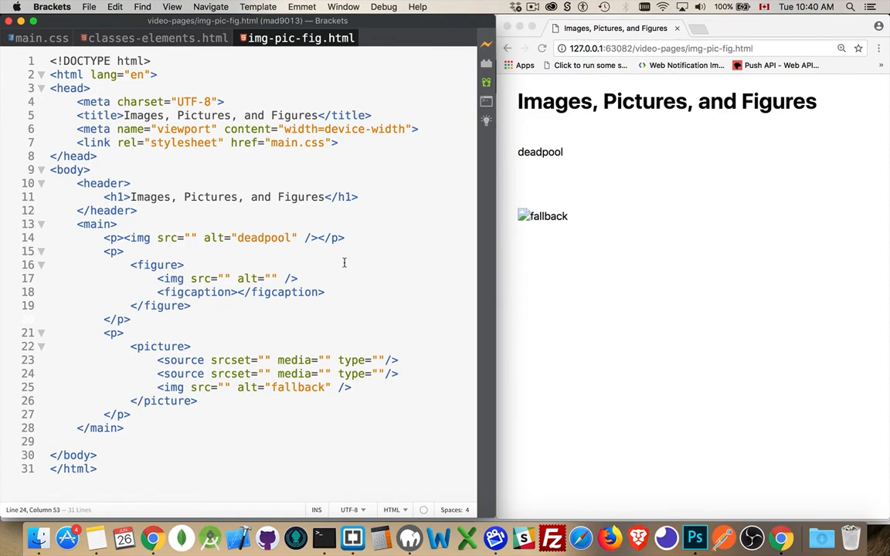
- Set the first img src to avatar.png and reload Chrome to show the Deadpool avatar
left_click(190, 237)
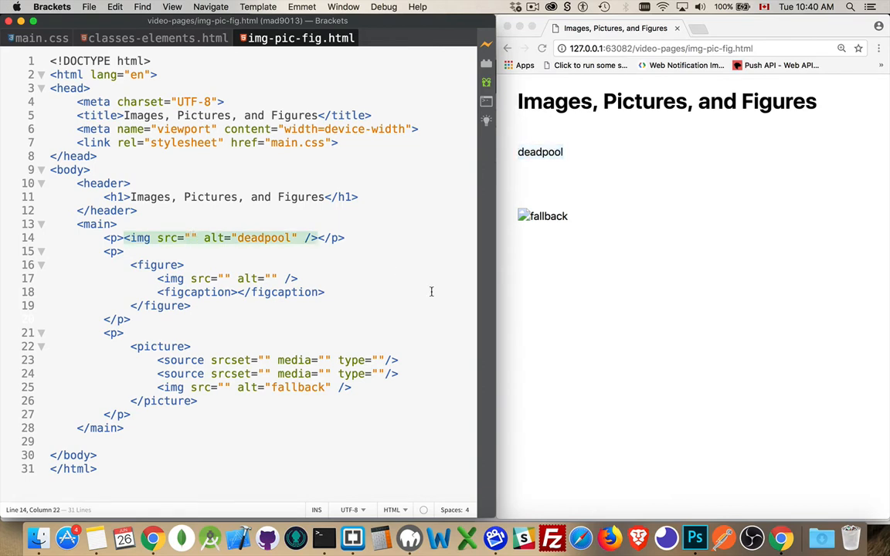
type("ava")
key("Return")
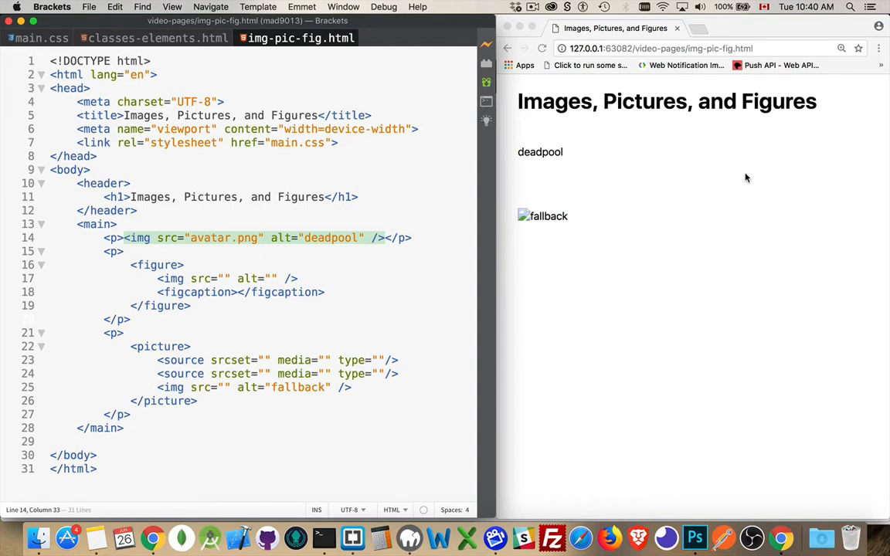
left_click(674, 126)
key("super+r")
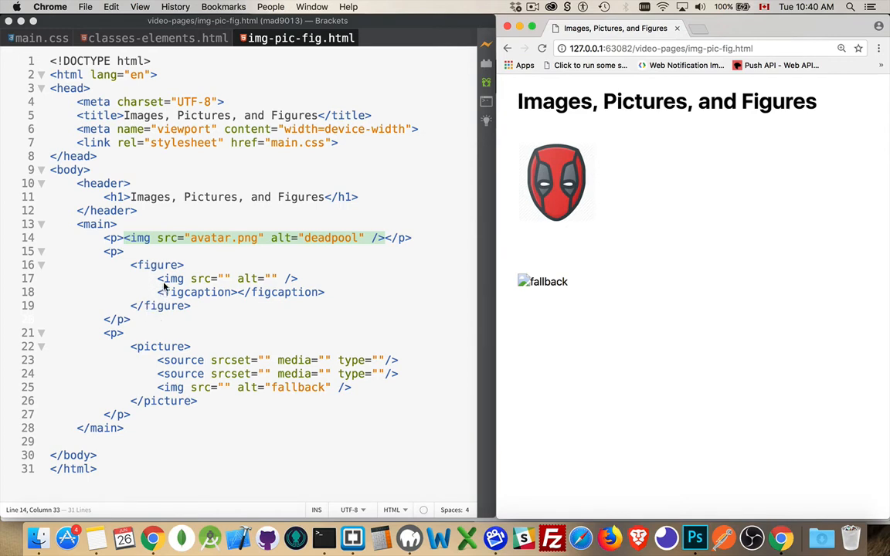
- Set the figure img src to archer-bob.jpg and caption it 'Bob Belcher and Sterling Archer'
left_click(223, 278)
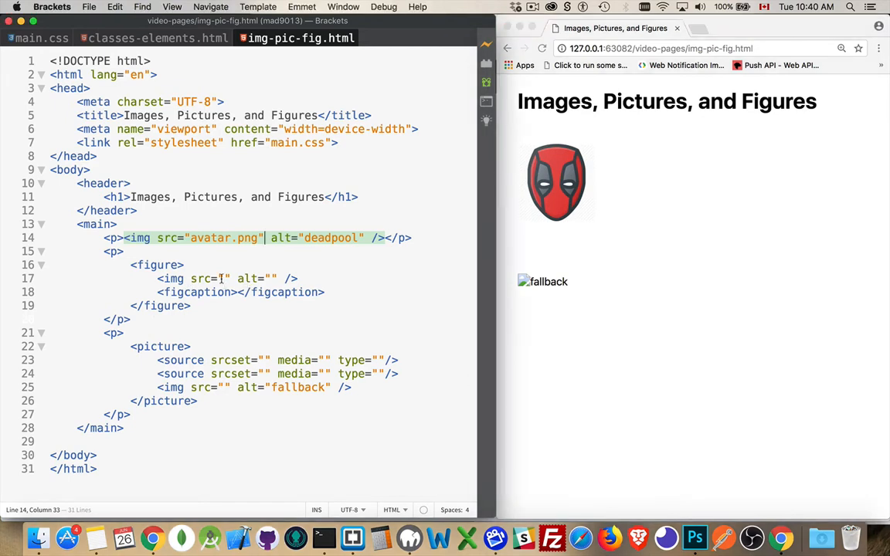
type("arc")
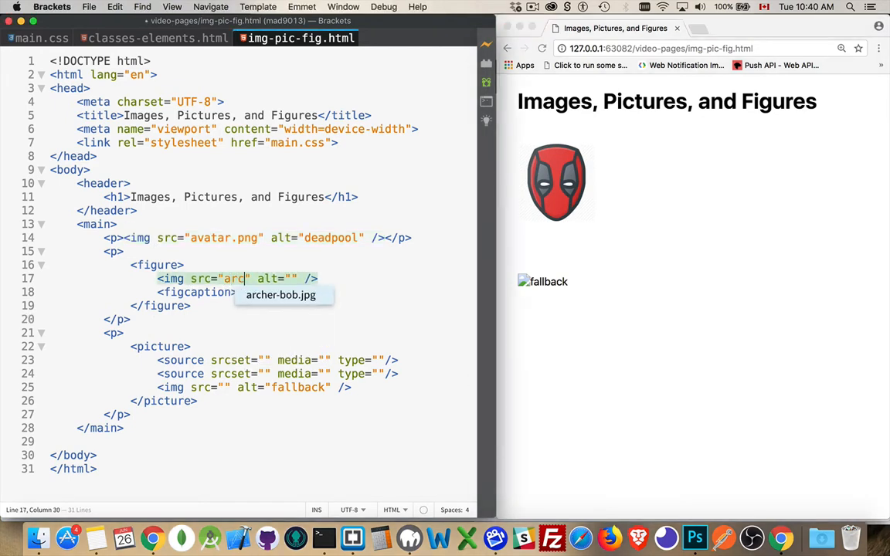
key("Return")
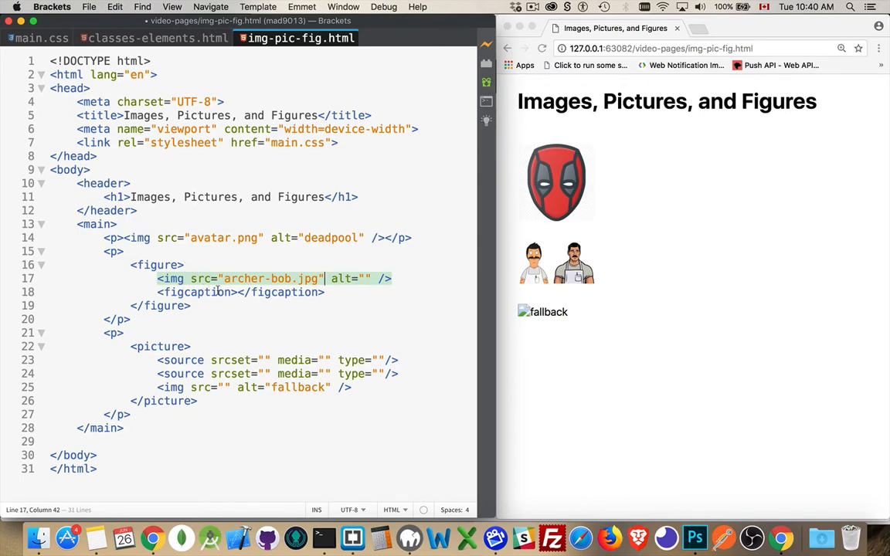
left_click(238, 292)
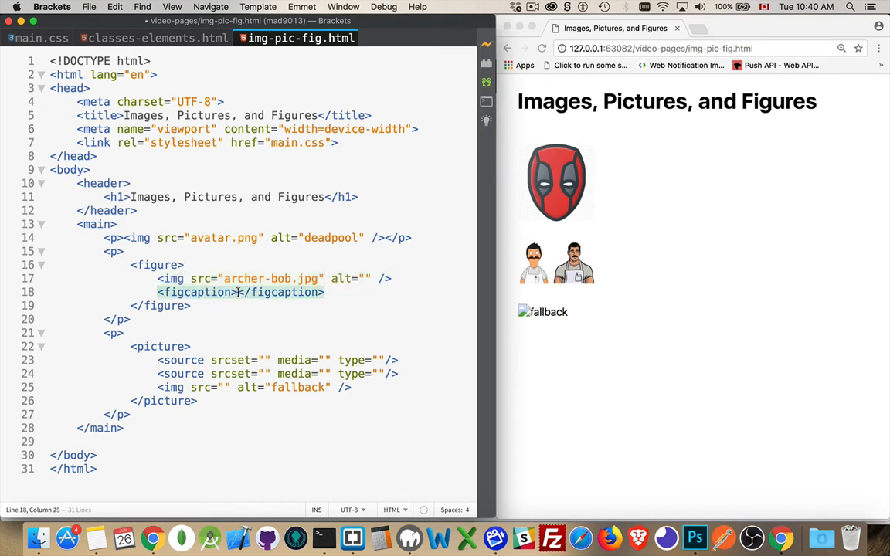
type("Bob b")
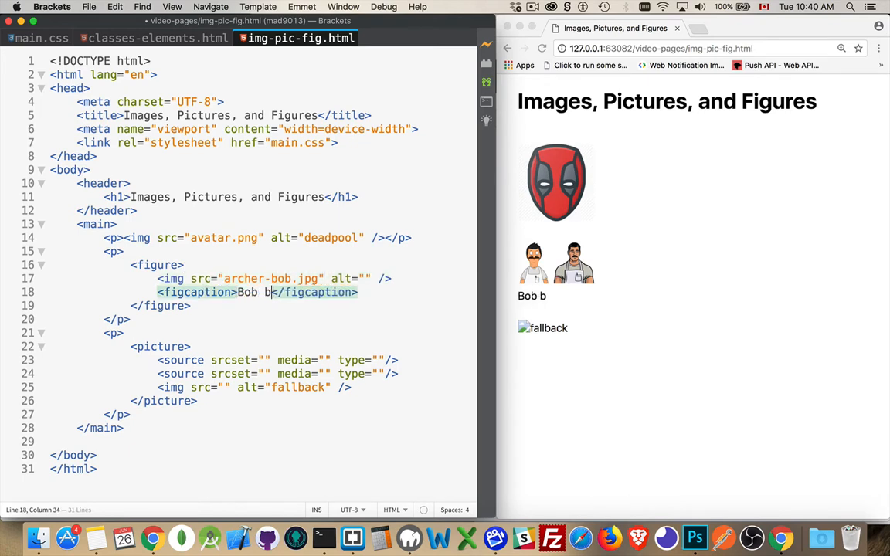
key("BackSpace")
type("Belcher ")
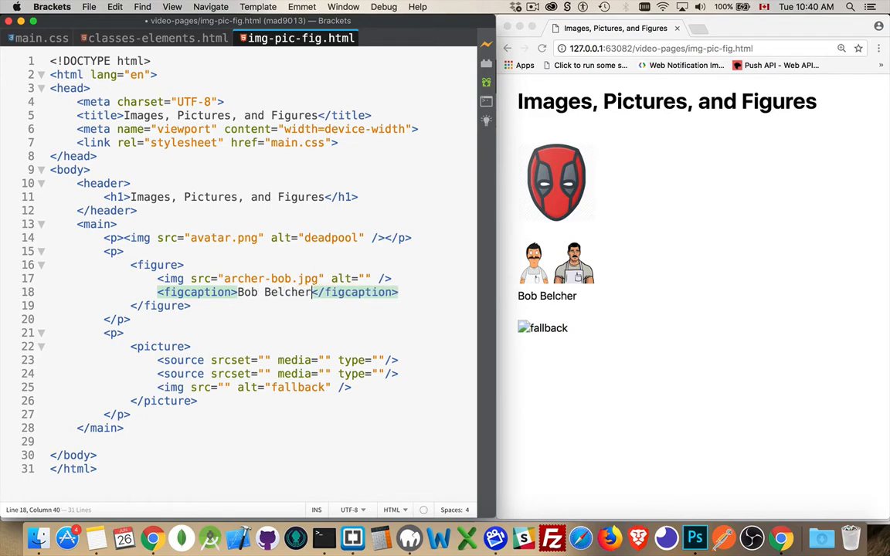
type("and S")
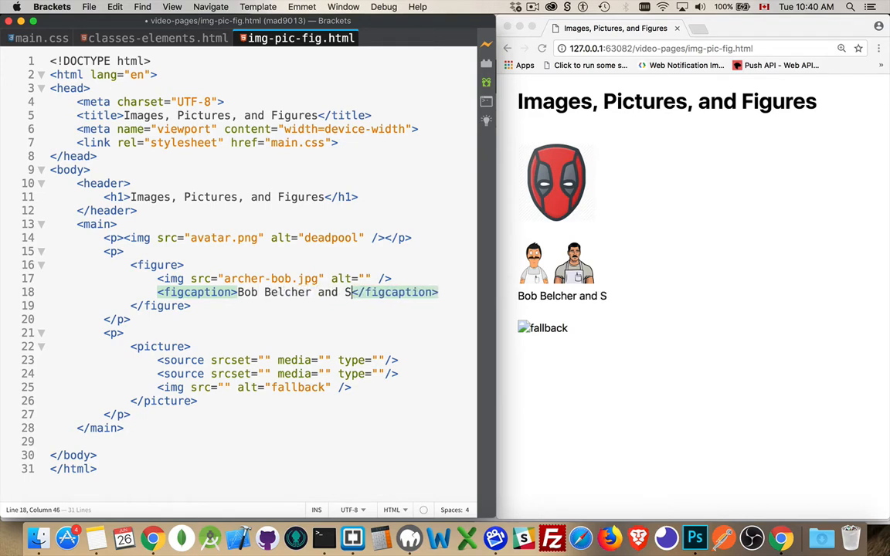
type("terling Arc")
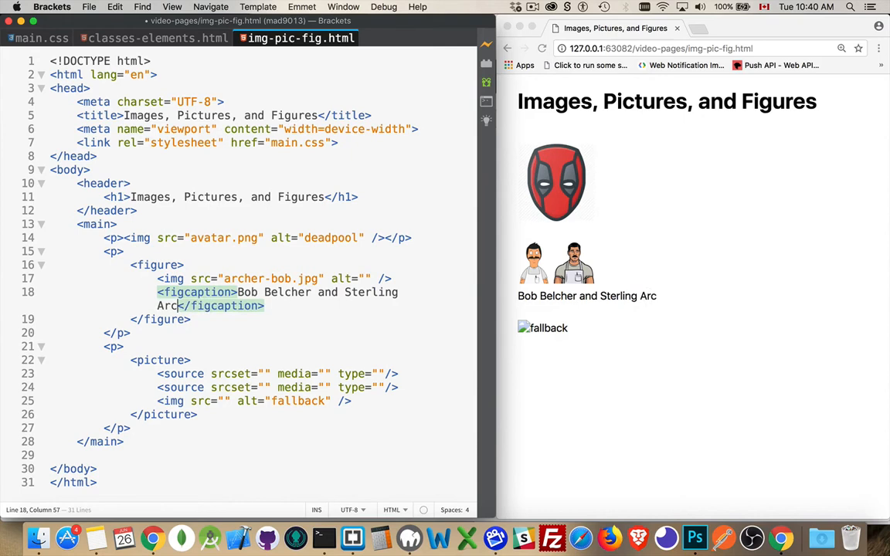
type("her")
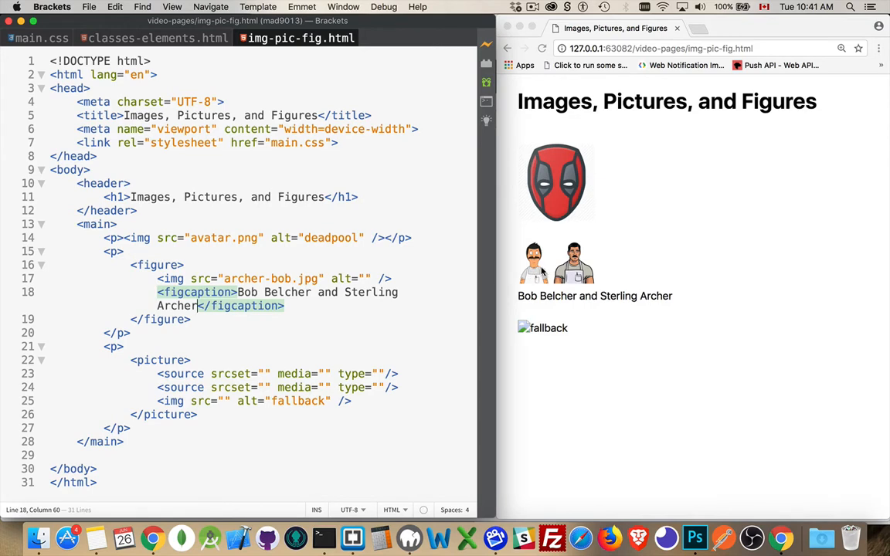
- Copy the caption 'Bob Belcher and Sterling Archer' into the figure image's alt value
left_click(379, 238)
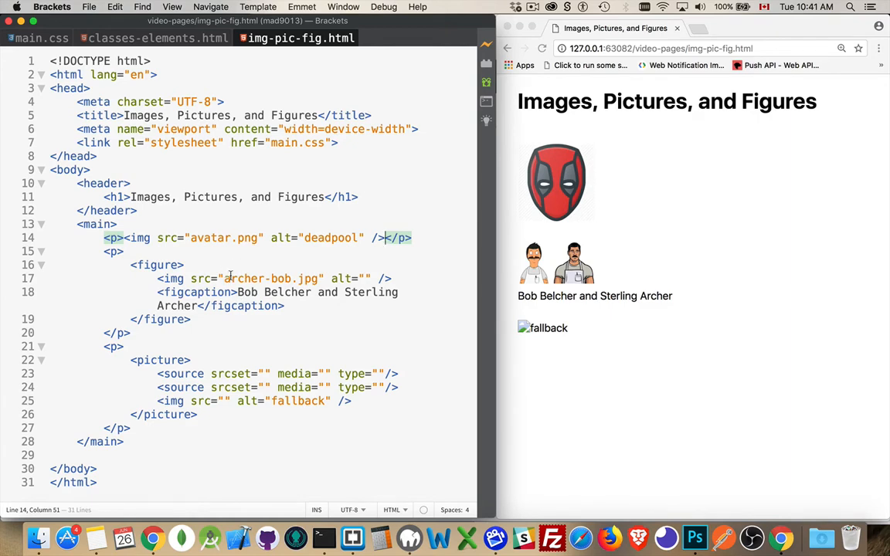
left_click(365, 278)
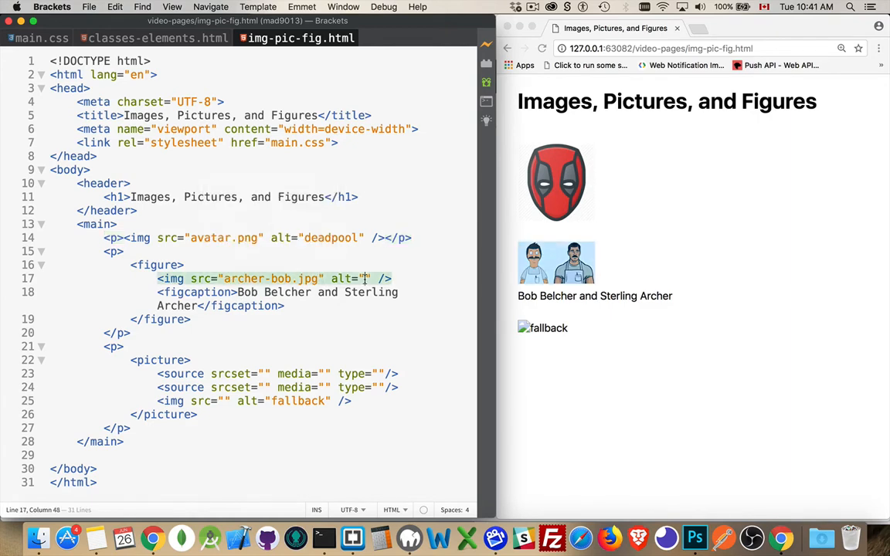
left_click(303, 305)
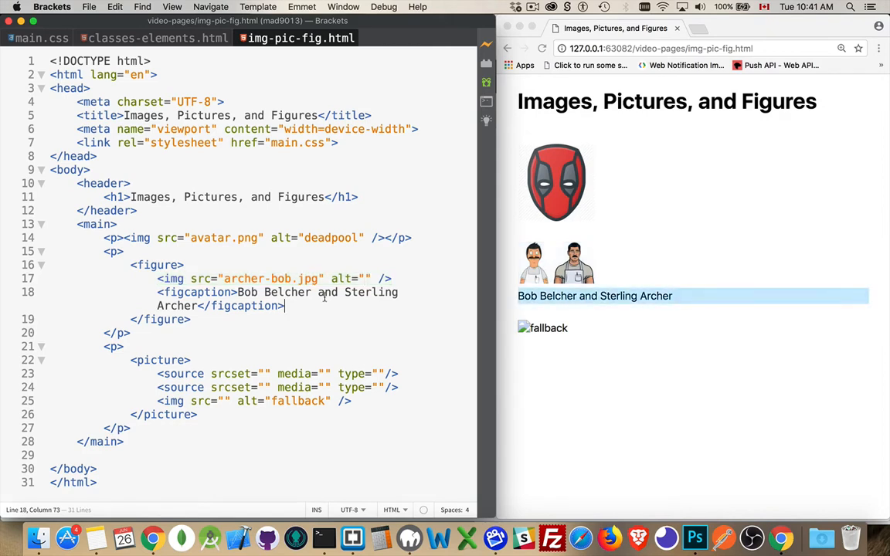
left_click(364, 279)
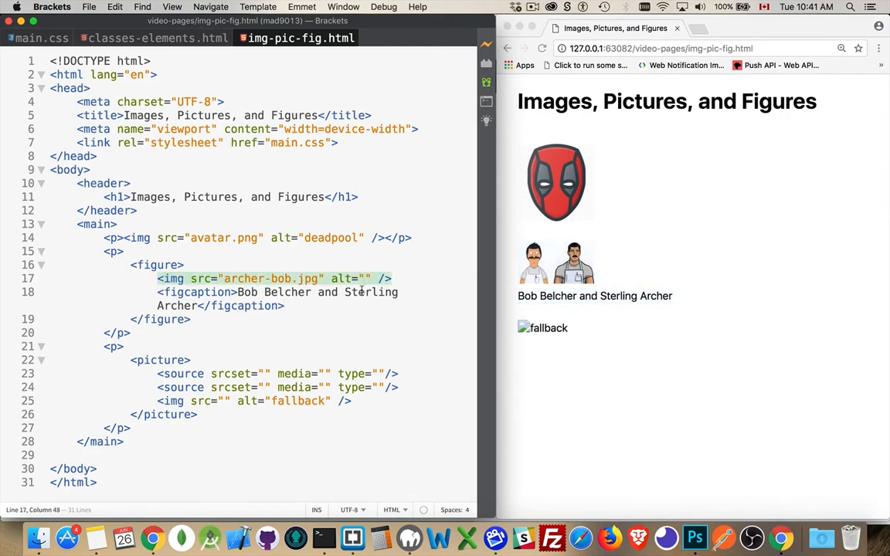
left_click_drag(237, 292, 199, 306)
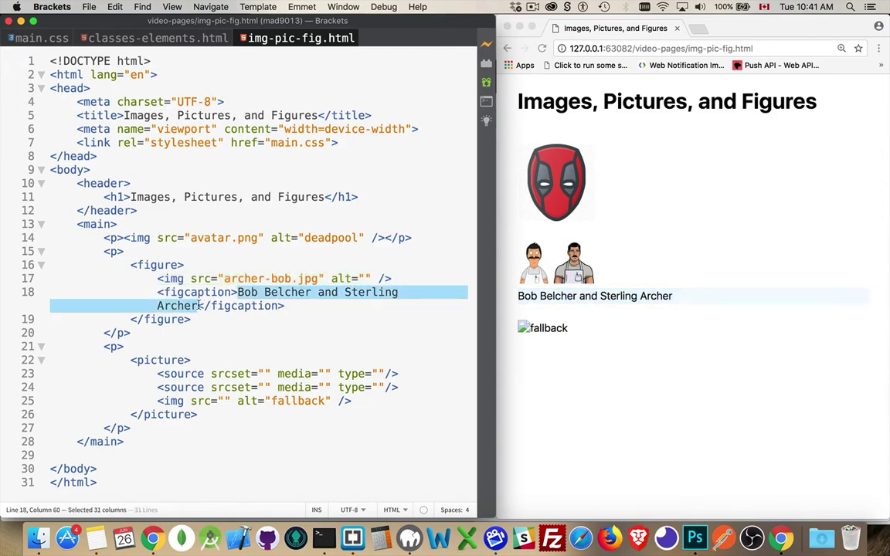
key("super+c")
left_click(363, 278)
key("super+v")
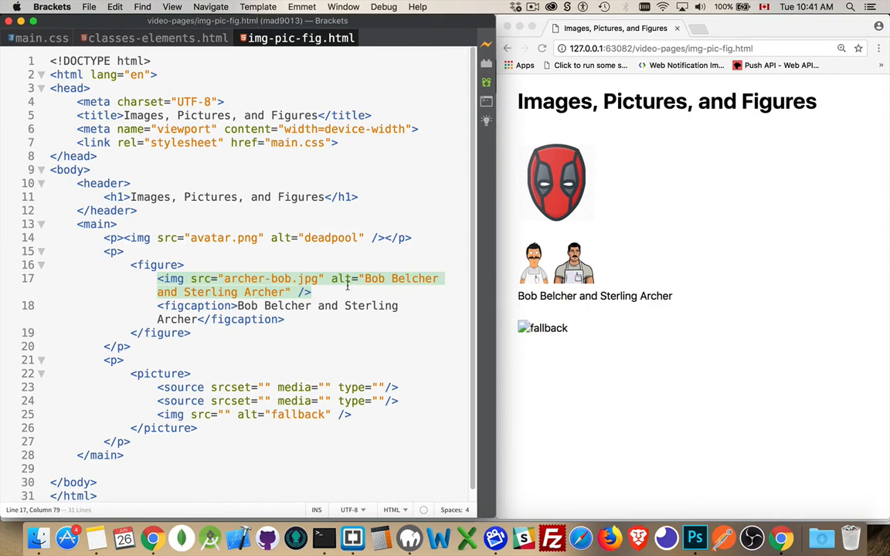
left_click(289, 319)
scroll(304, 342, "down", 1)
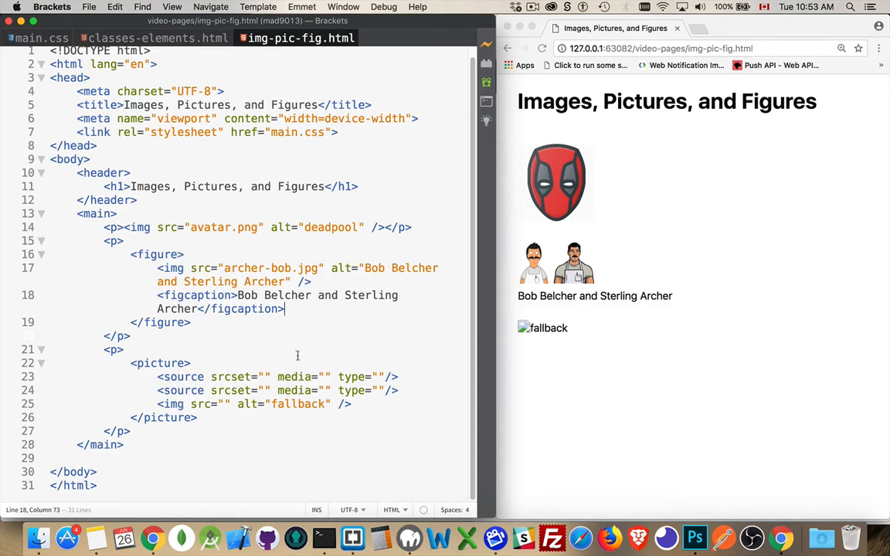
- Fill the first source's srcset and remove the type attributes from both picture sources
left_click(263, 376)
type("ar")
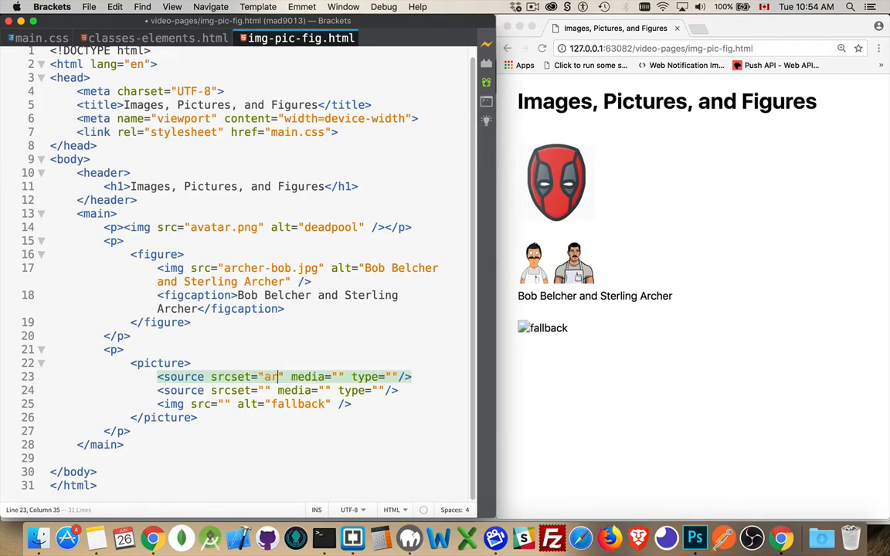
type("cher")
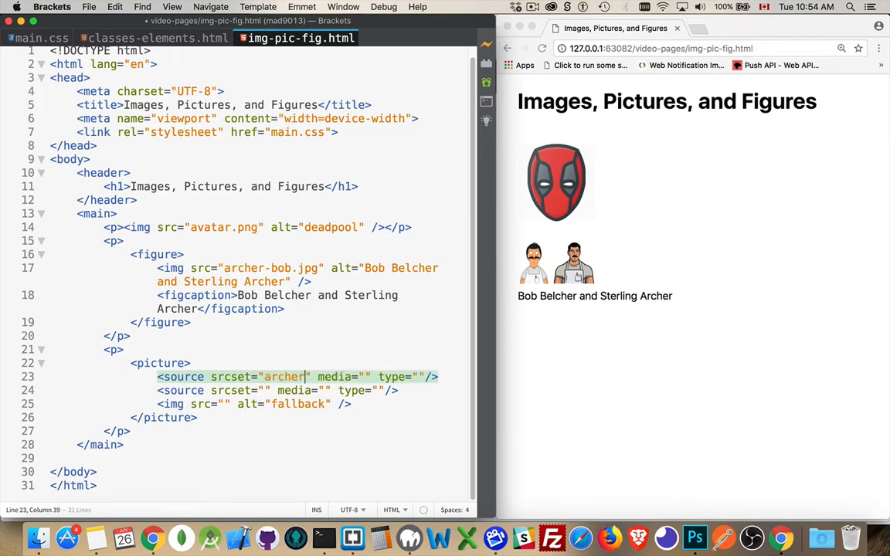
type("-bob.jpg")
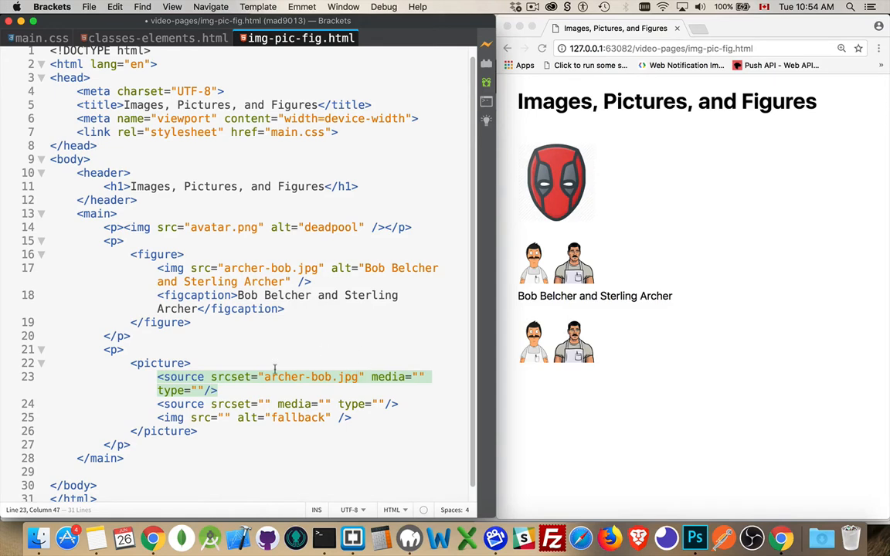
left_click(334, 377)
left_click_drag(160, 390, 203, 387)
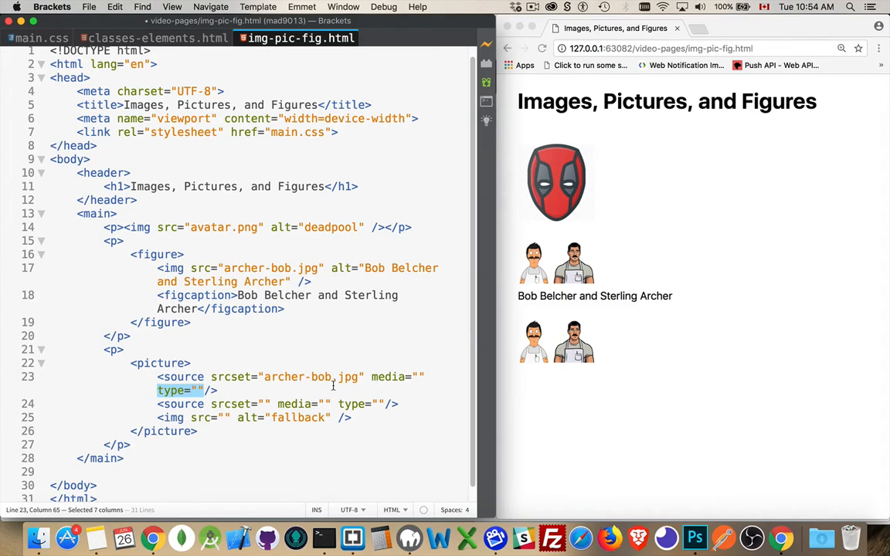
key("BackSpace")
left_click_drag(338, 390, 369, 390)
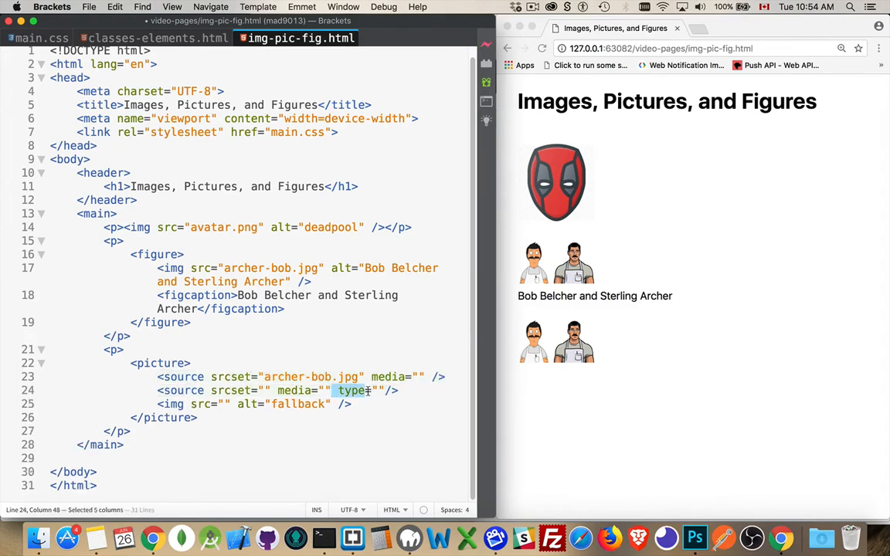
left_click(390, 391)
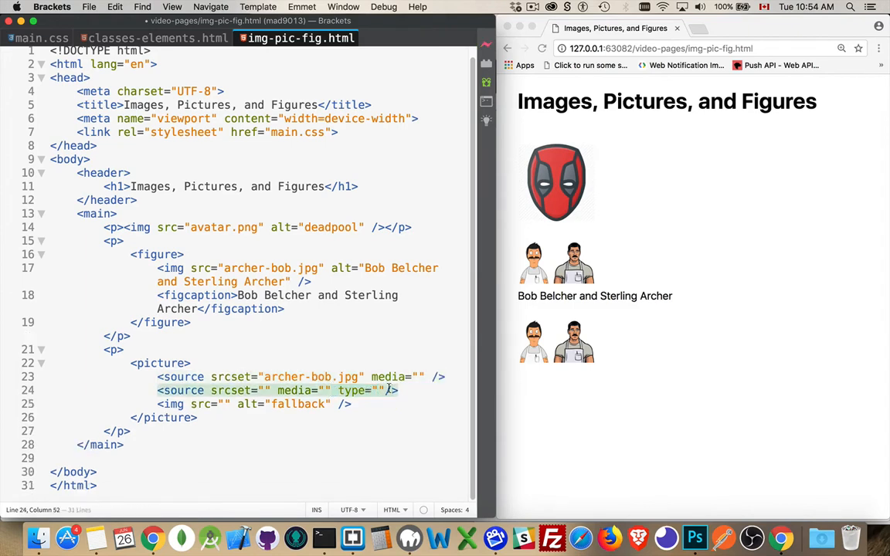
left_click_drag(390, 391, 338, 391)
key("BackSpace")
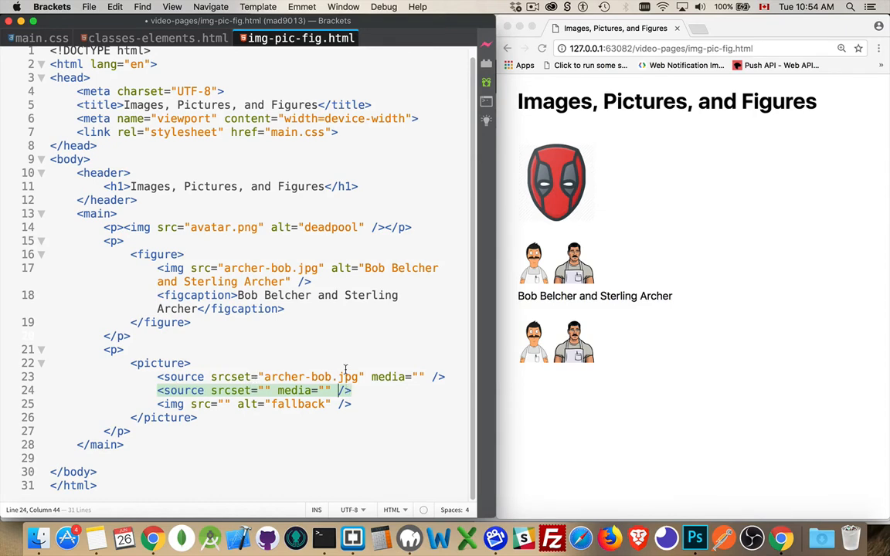
left_click(263, 391)
type("archer.")
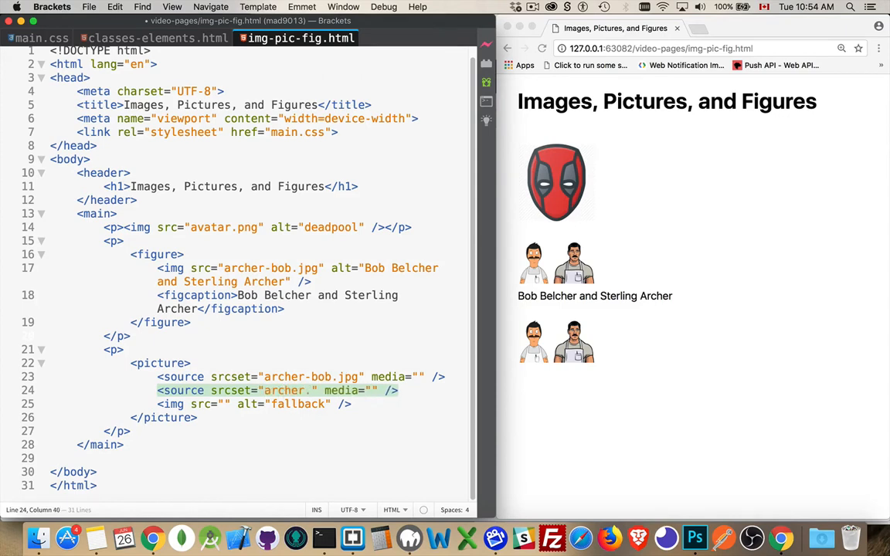
key("BackSpace")
key("BackSpace")
key("BackSpace")
key("BackSpace")
key("BackSpace")
type("vat")
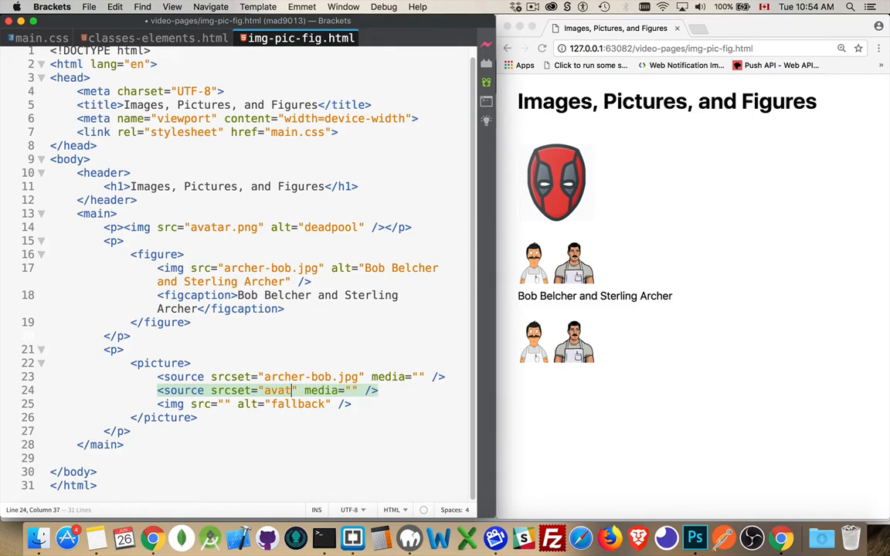
type("ar.png")
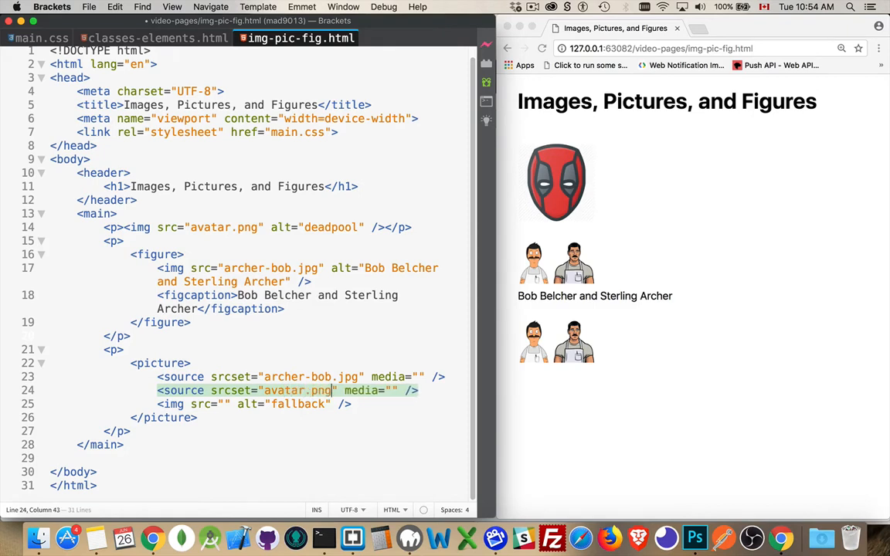
left_click(224, 404)
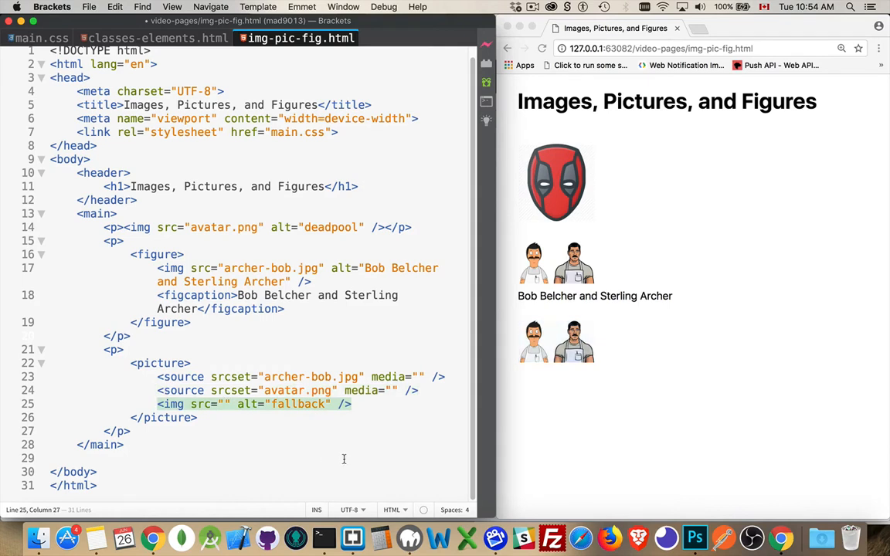
type("http")
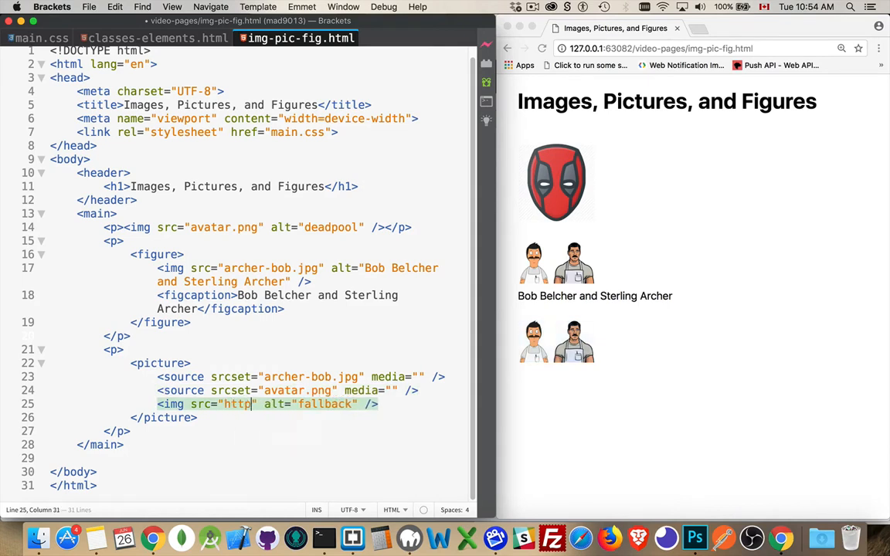
type("://pic")
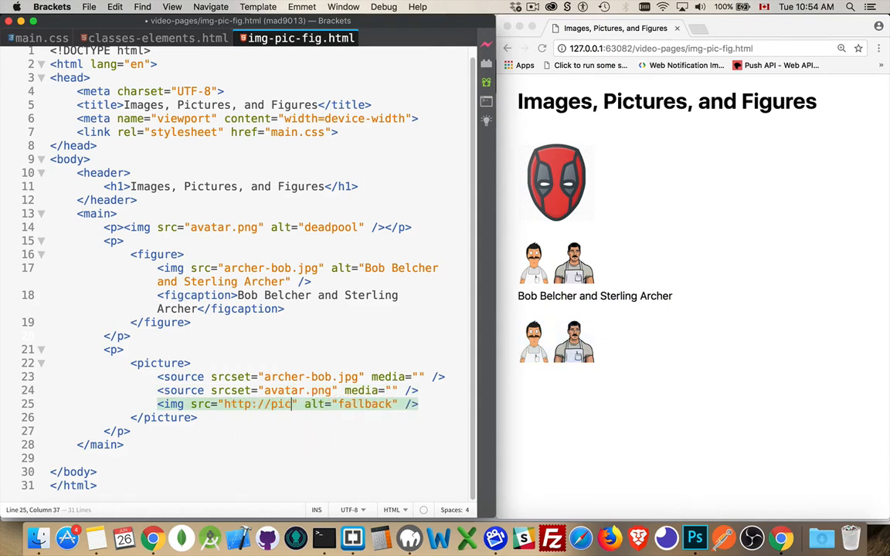
type("sum.photo")
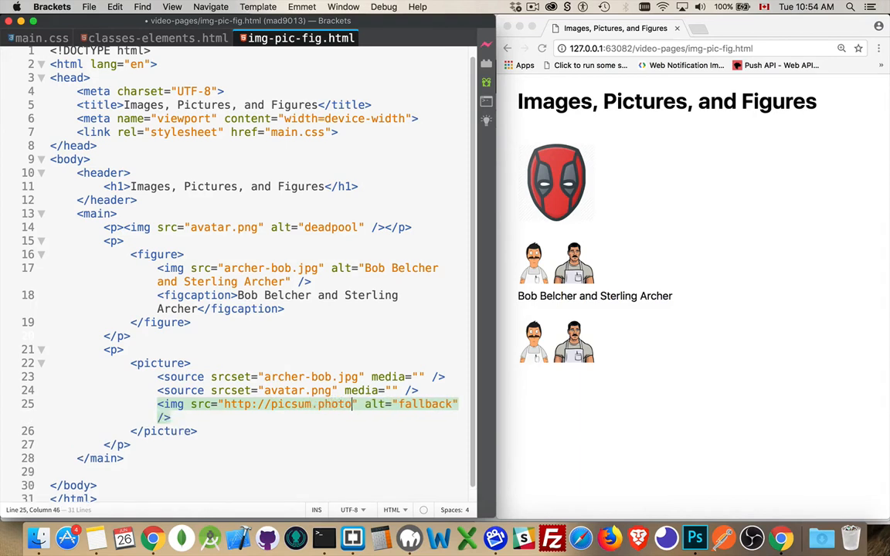
type("t")
type("/")
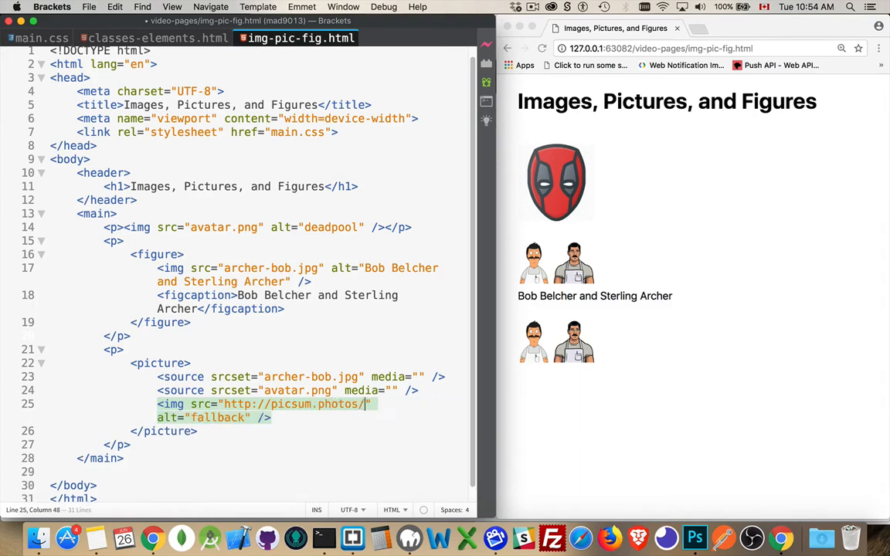
type("300/200")
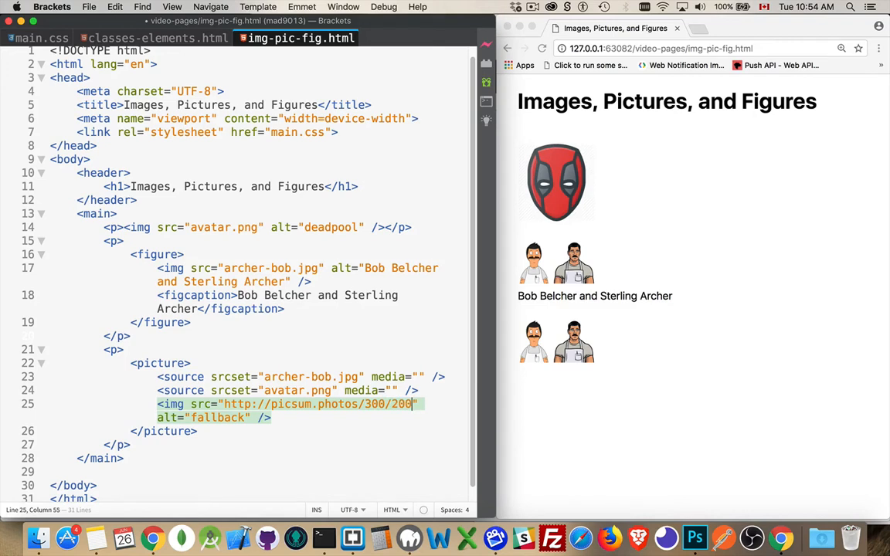
type("/")
key("super+s")
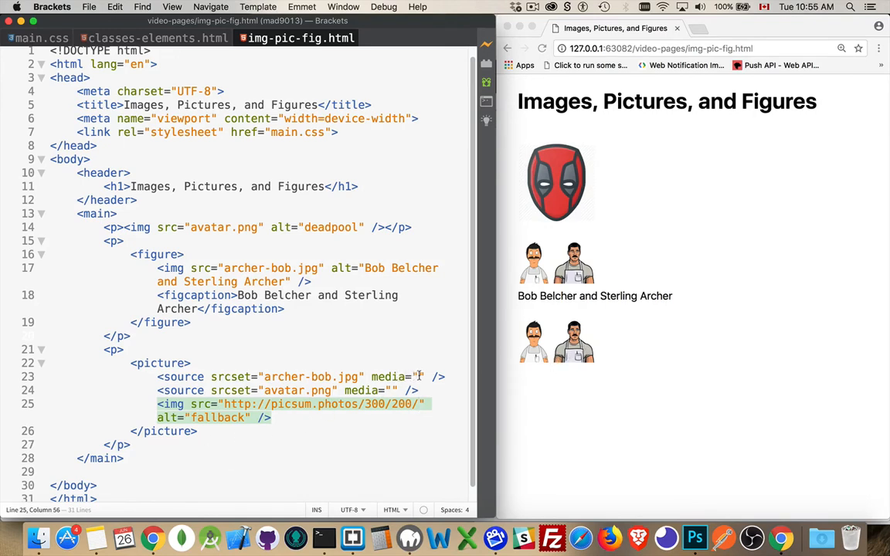
- Add media (min-width: 800px) to the first source and (max-width: 600px) to the second, then save
left_click(418, 377)
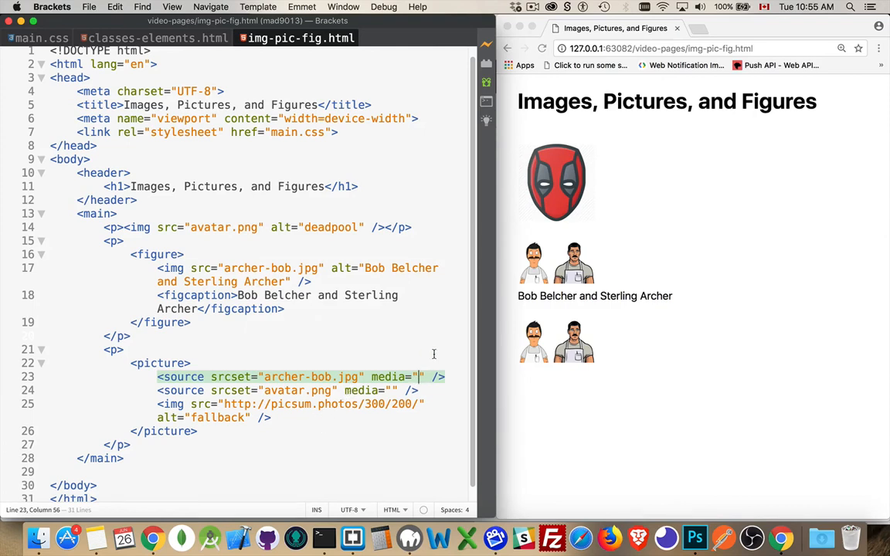
type("()")
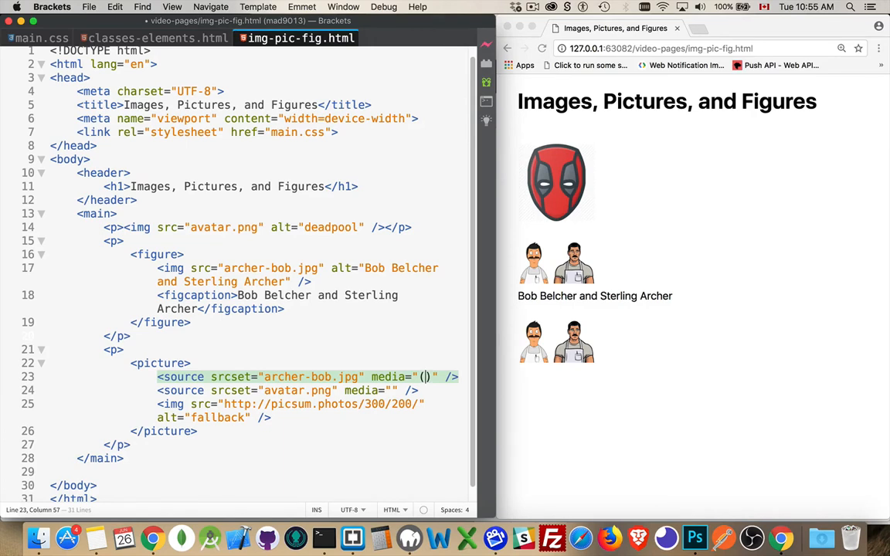
type("min")
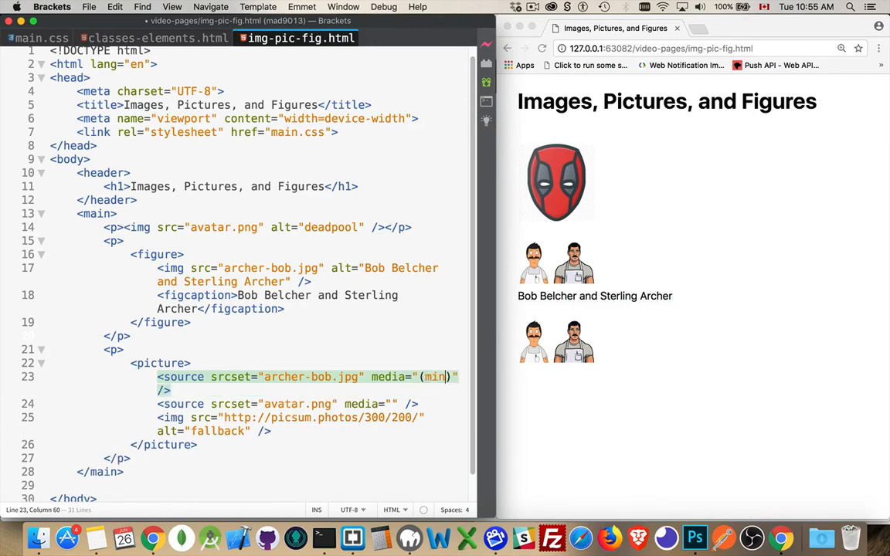
type("-width: ")
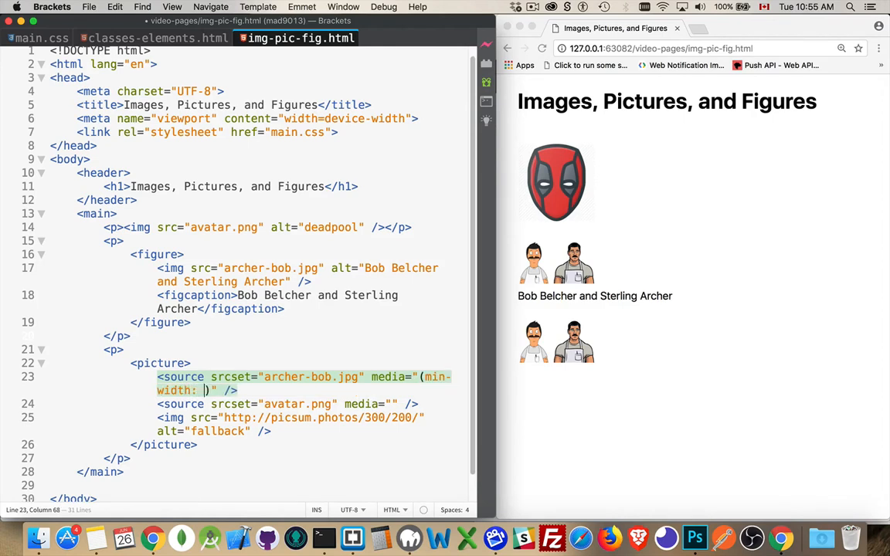
type("800px")
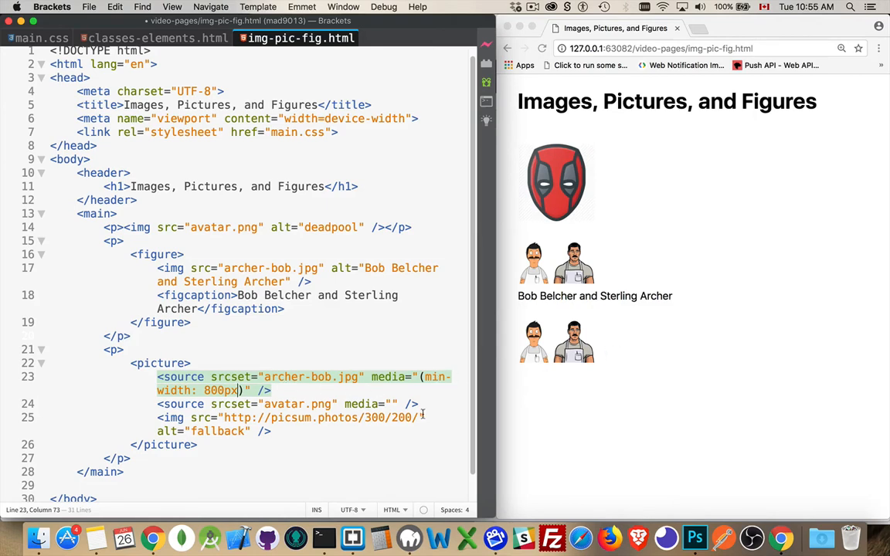
left_click(391, 404)
type("(")
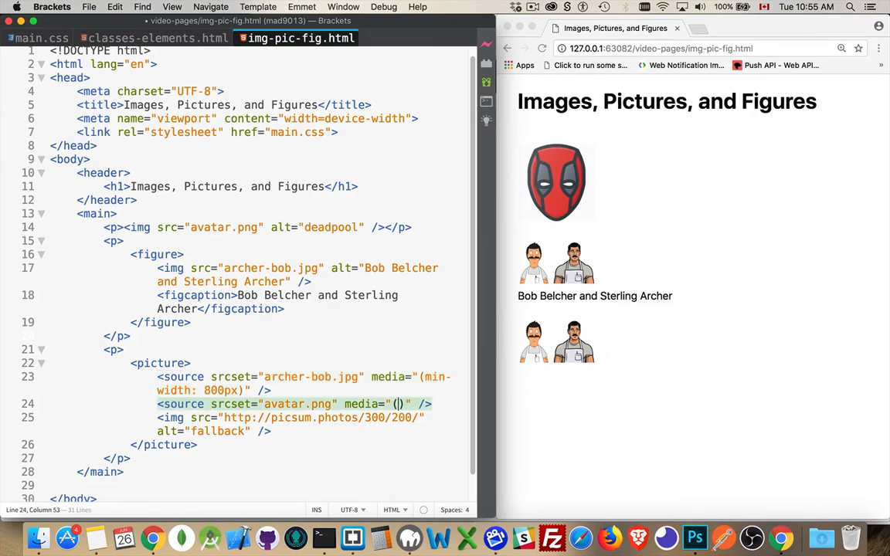
type("max-width")
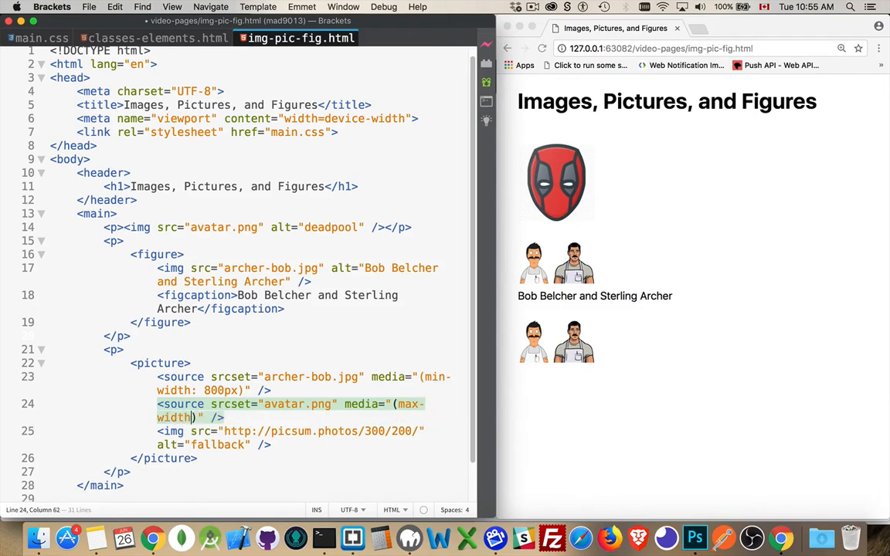
type(": ")
type("40")
key("BackSpace")
key("BackSpace")
type("6")
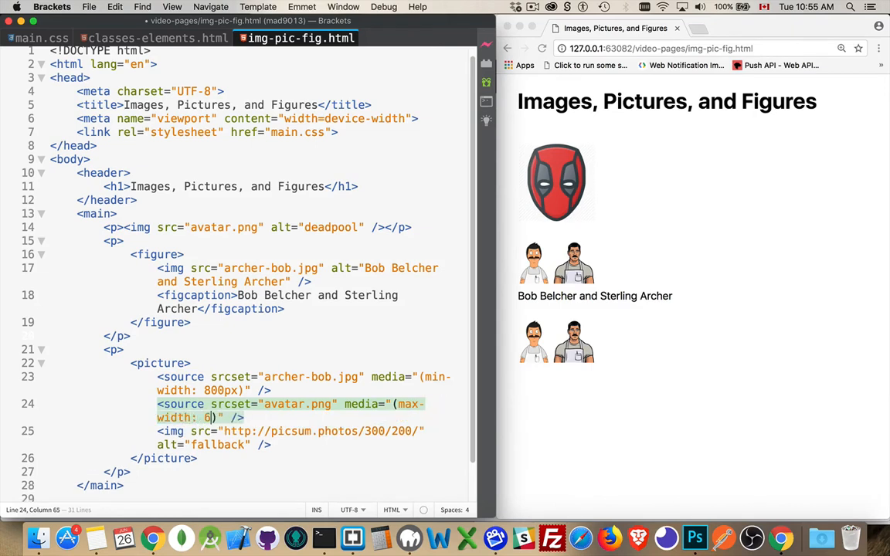
type("00px")
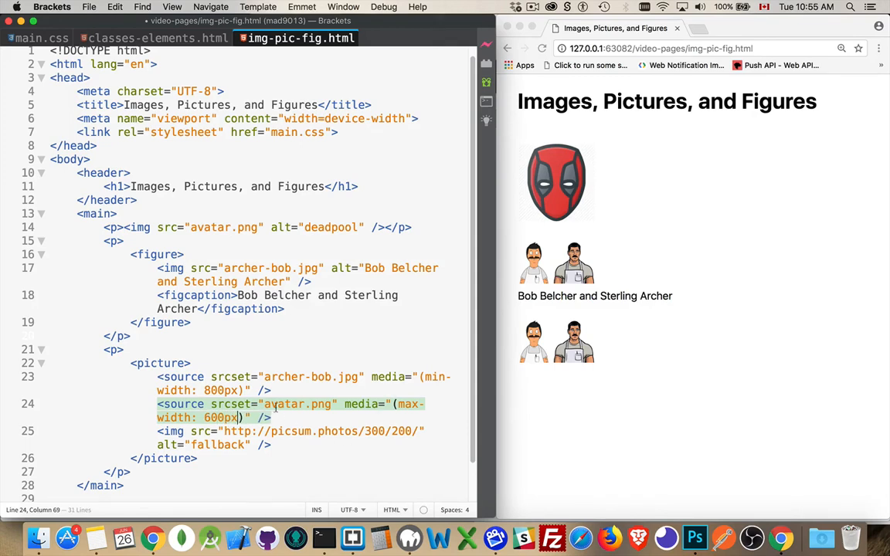
key("super+s")
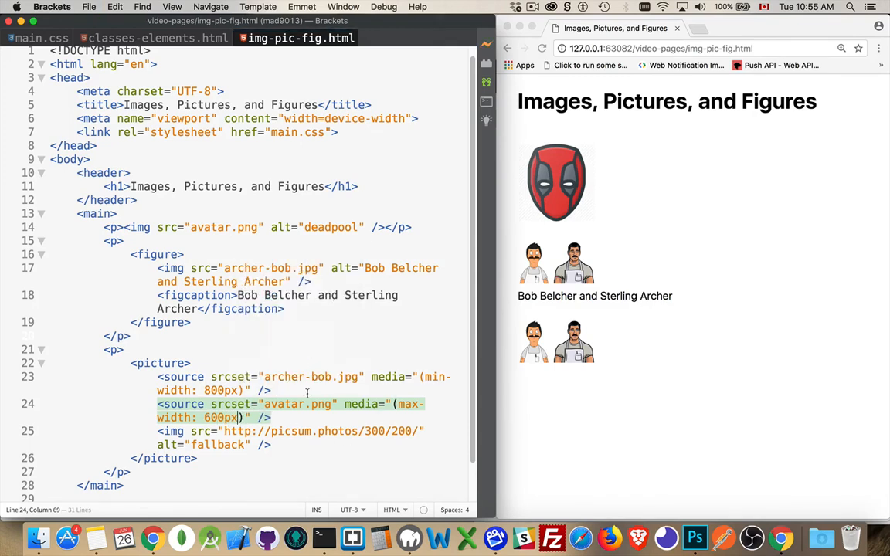
- Reload the page in Chrome so the picture element shows the Deadpool avatar
left_click(279, 445)
left_click(647, 131)
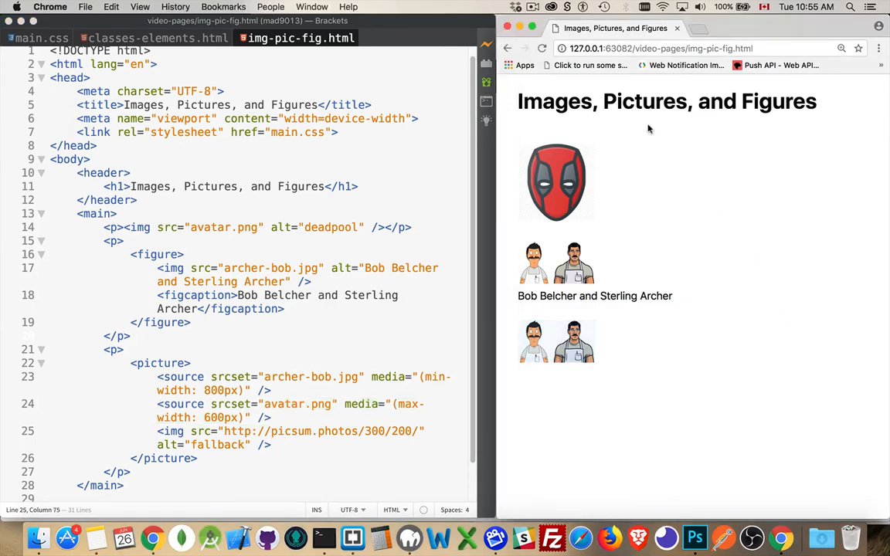
key("super+r")
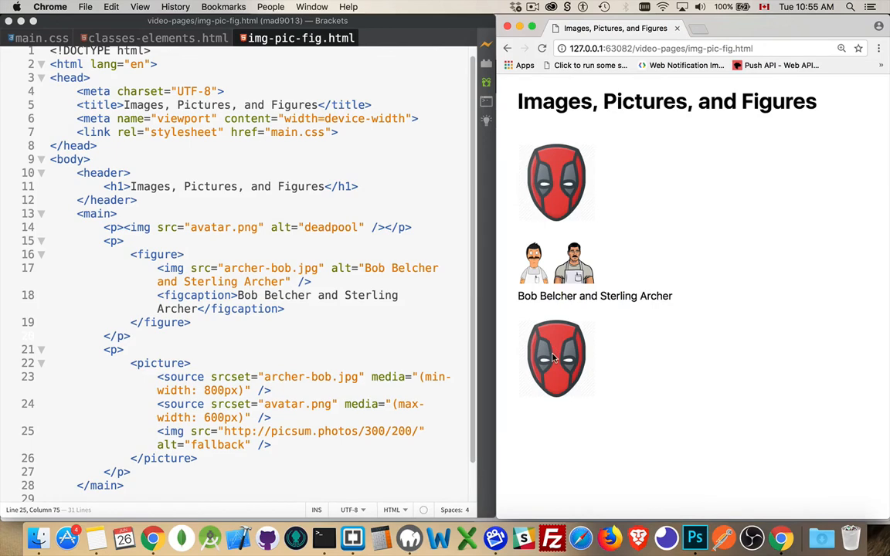
- Resize the Chrome window to watch the picture swap between avatar, picsum fallback and Bob and Archer
left_click_drag(492, 350, 416, 347)
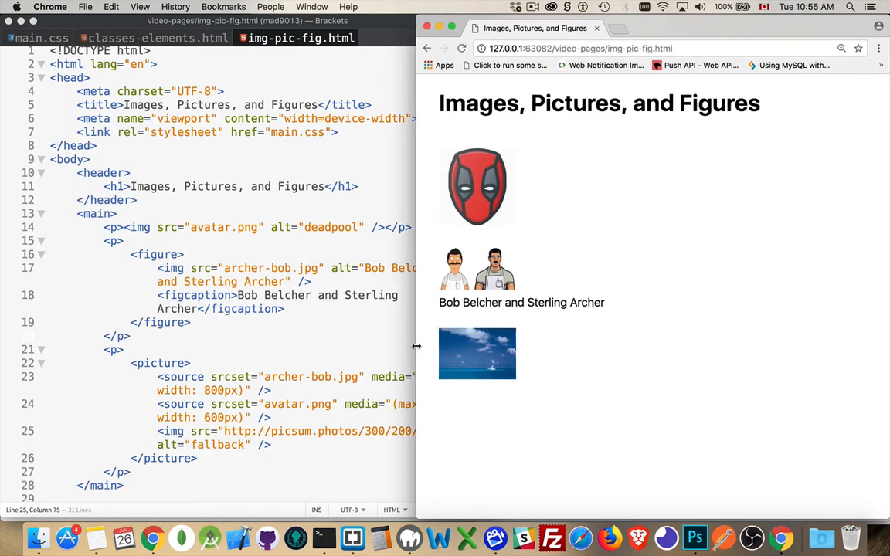
mouse_move(416, 347)
left_mouse_down()
mouse_move(535, 334)
mouse_move(422, 325)
left_mouse_up()
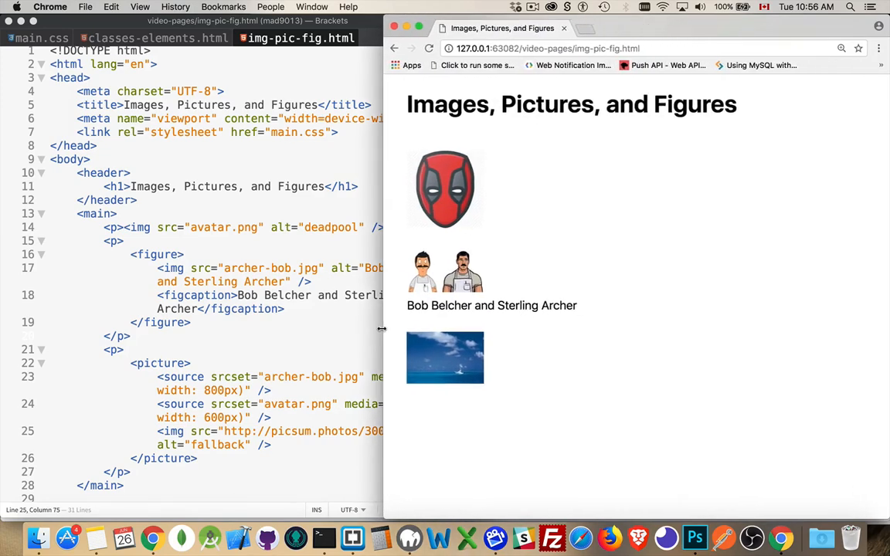
left_click_drag(422, 325, 241, 330)
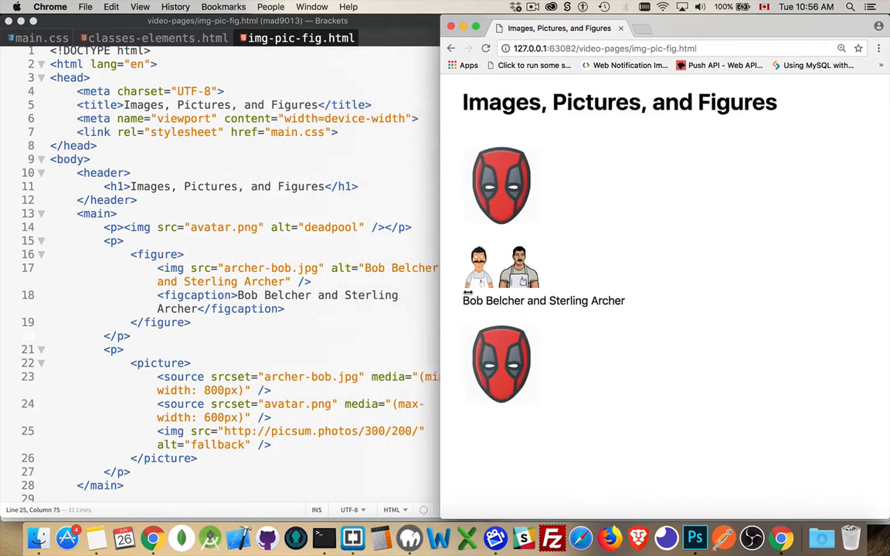
left_click_drag(241, 331, 491, 287)
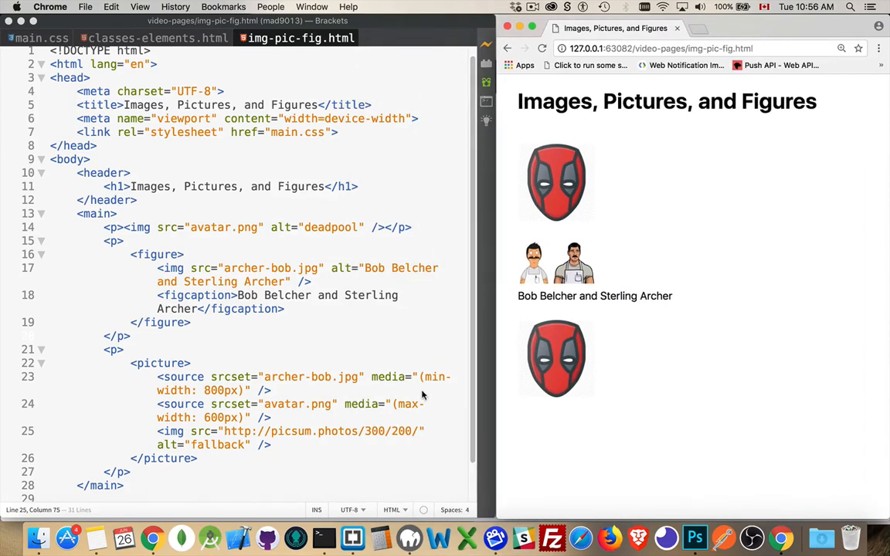